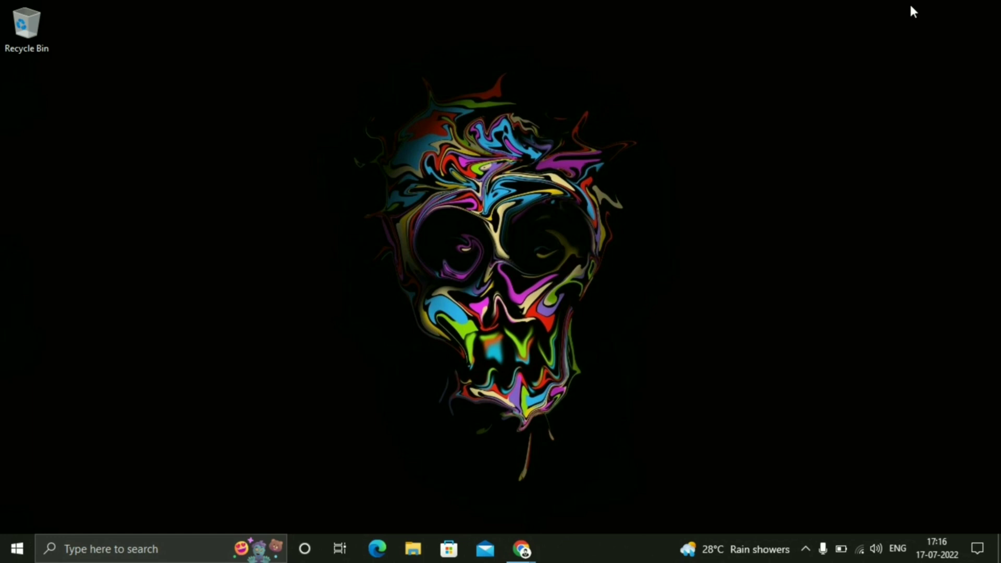
# Open Device Manager and expand the Sound, video and game controllers category.
pyautogui.click(156, 549)
pyautogui.write('dev')
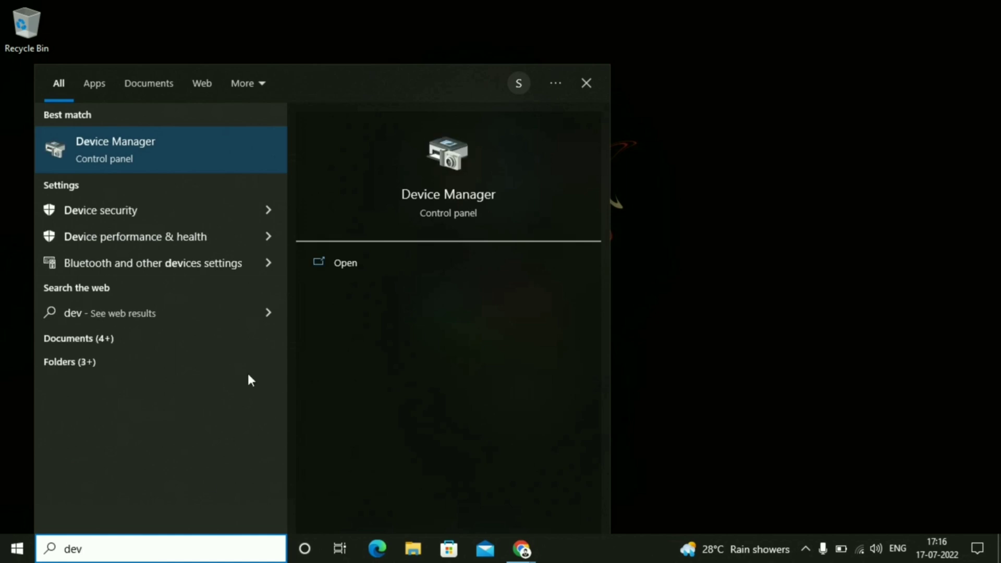
pyautogui.click(203, 149)
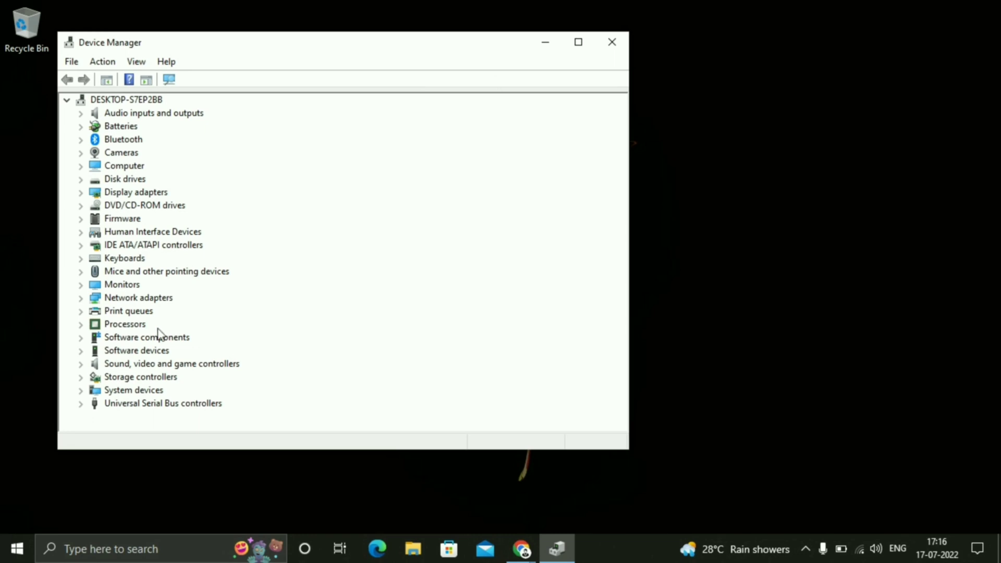
pyautogui.click(135, 364)
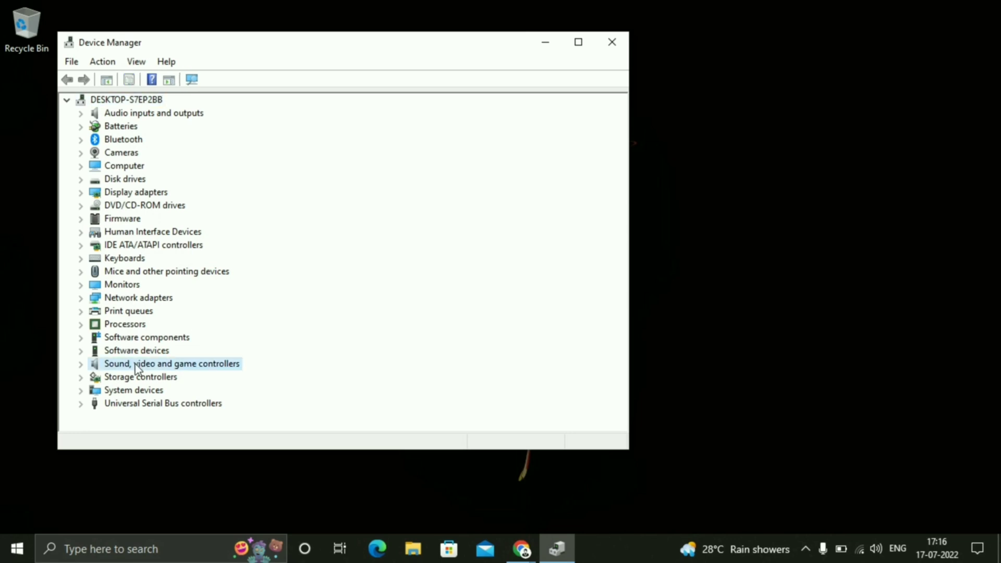
pyautogui.click(81, 364)
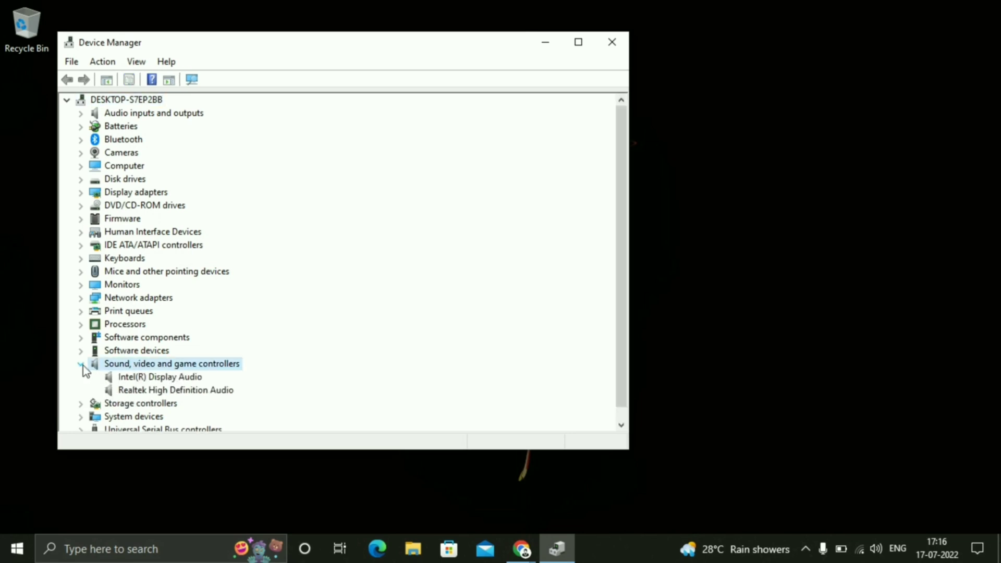
# Update the Realtek High Definition Audio driver by having Windows search automatically for drivers.
pyautogui.click(170, 390)
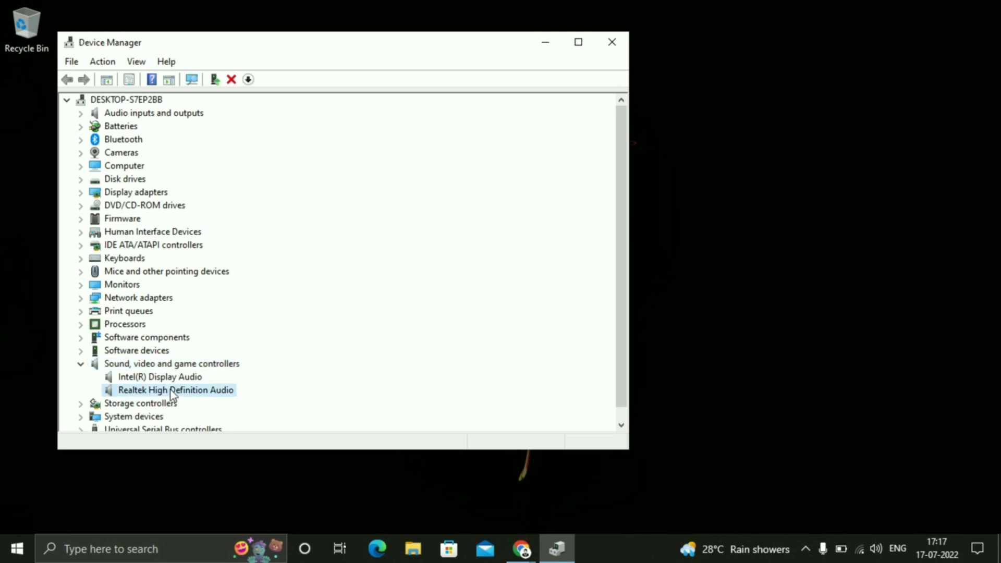
pyautogui.rightClick(172, 393)
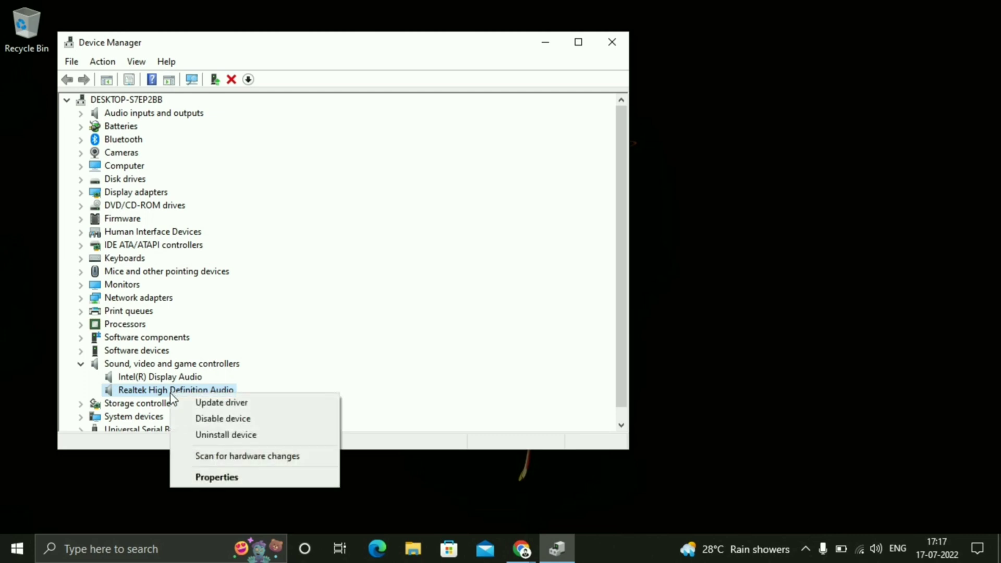
pyautogui.click(221, 406)
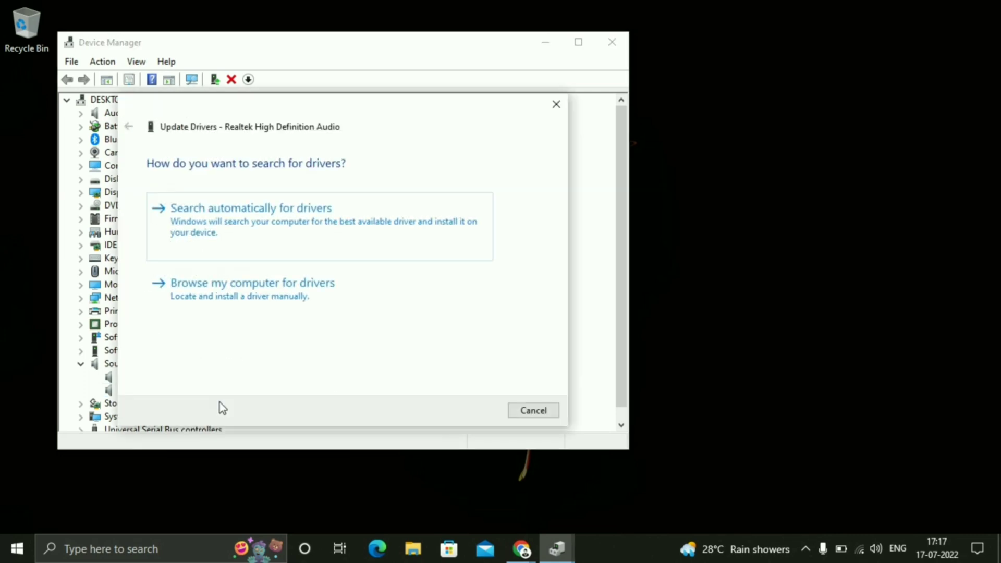
pyautogui.click(242, 243)
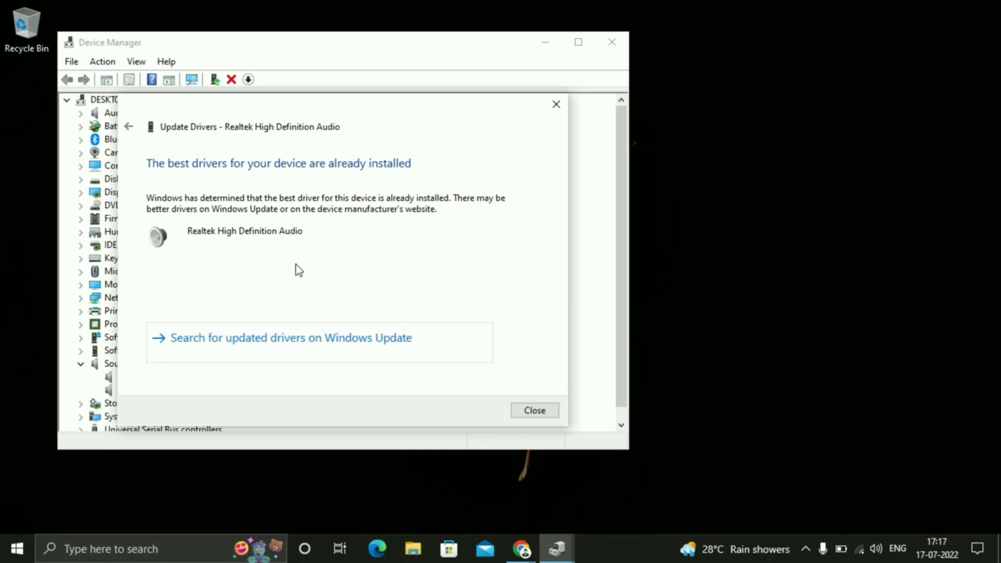
# Check Windows Update for updated audio drivers and return to Device Manager without restarting the computer.
pyautogui.click(328, 333)
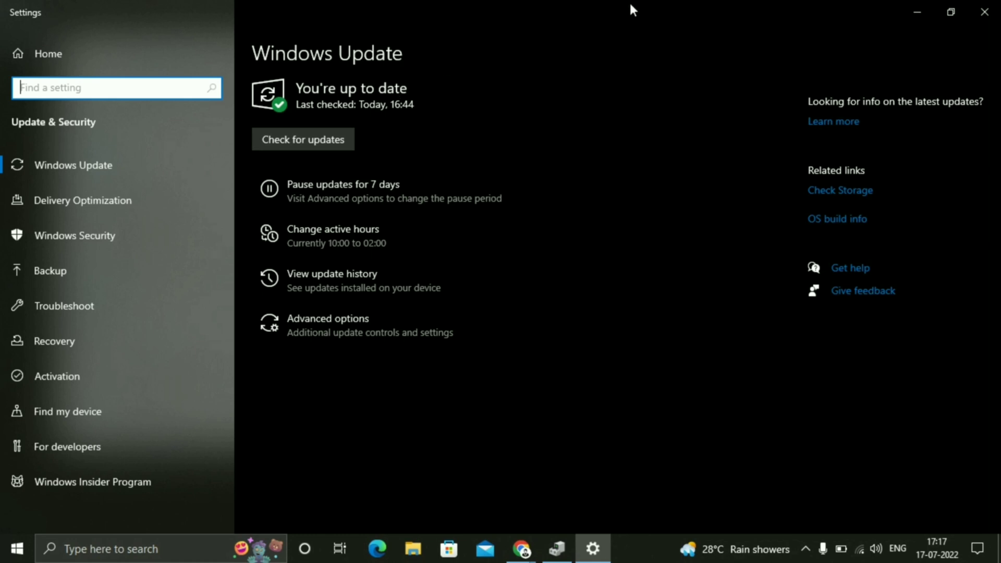
pyautogui.click(913, 3)
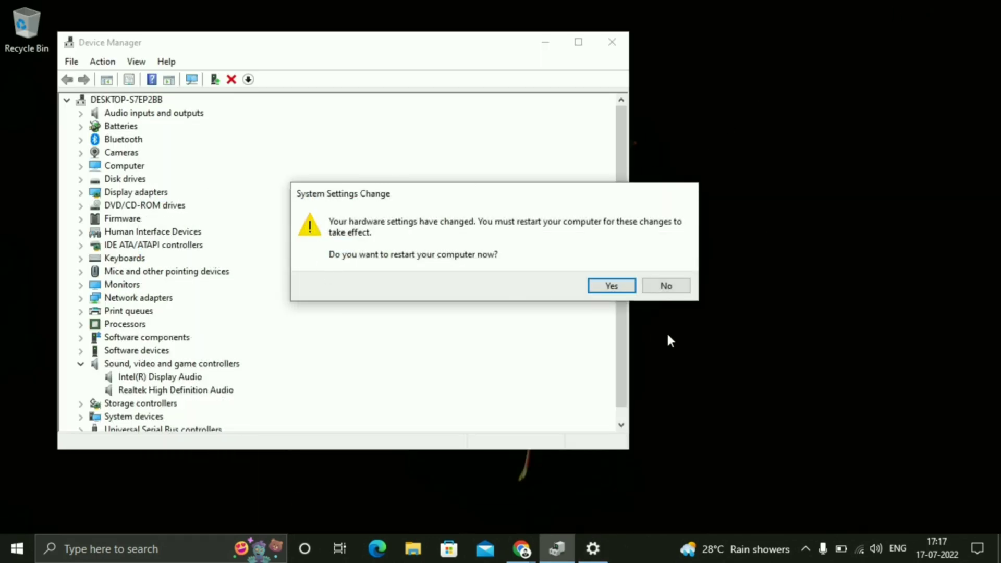
pyautogui.click(672, 285)
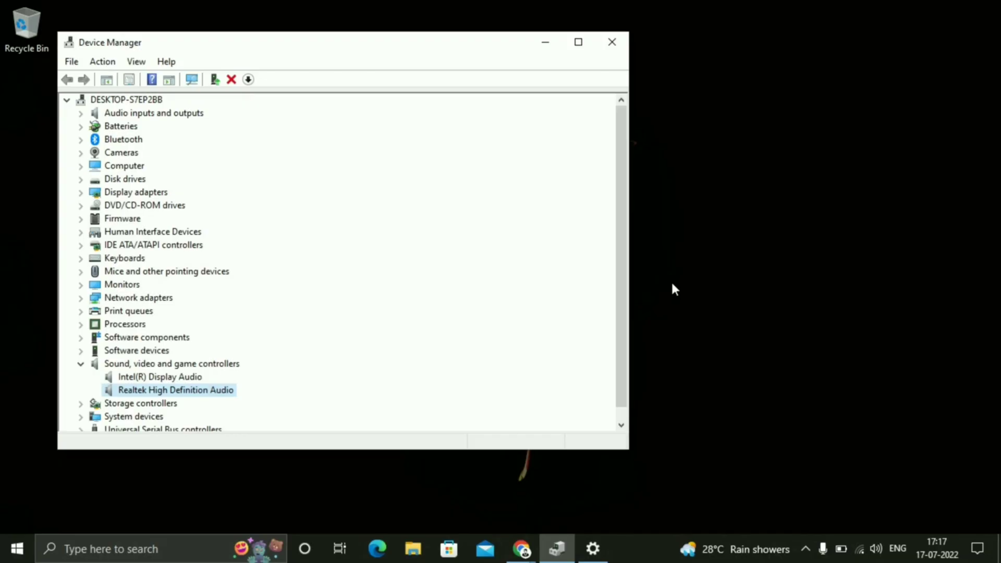
# Install the Realtek High Definition Audio driver manually from the list of available drivers on the computer, and decline the restart.
pyautogui.rightClick(193, 393)
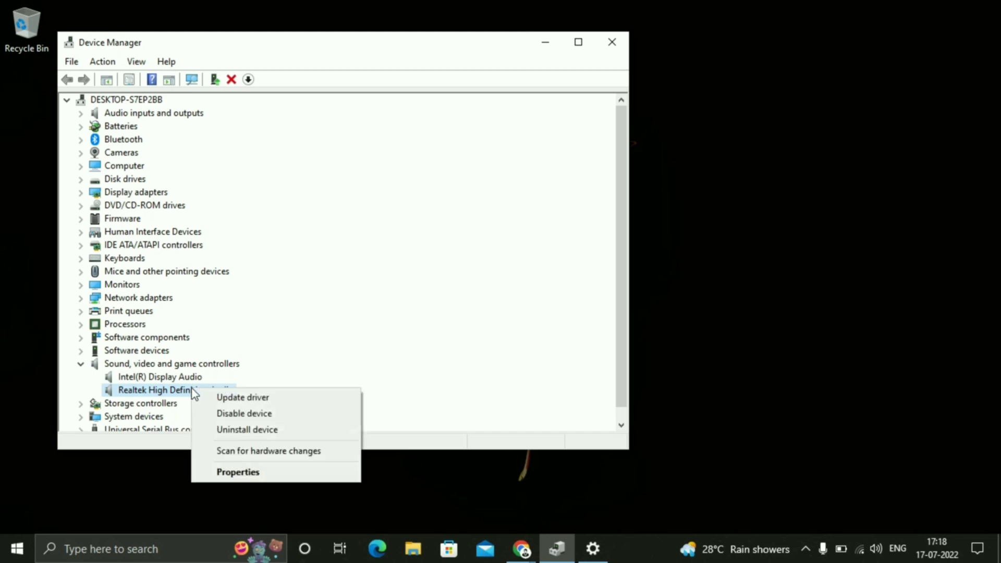
pyautogui.click(272, 400)
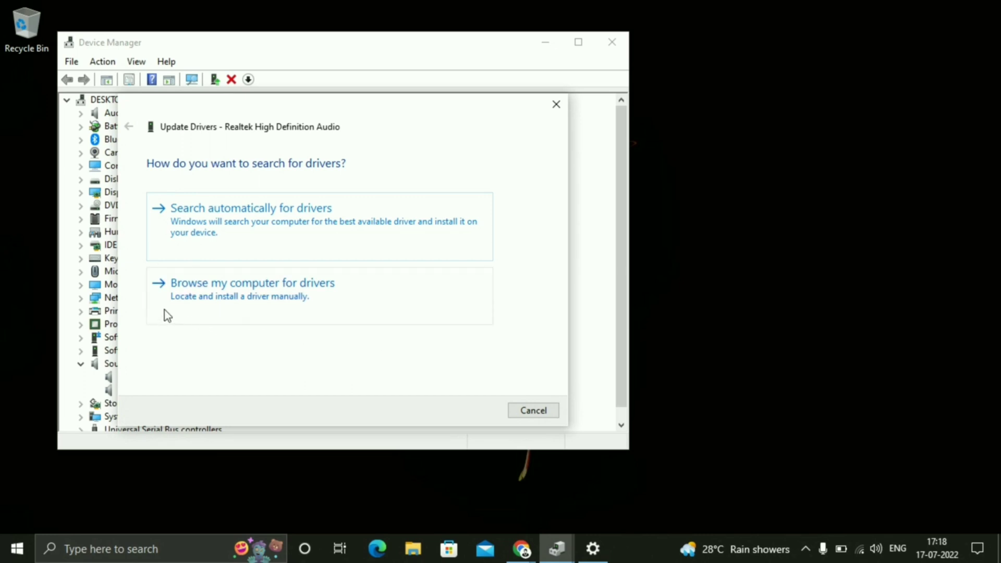
pyautogui.click(291, 301)
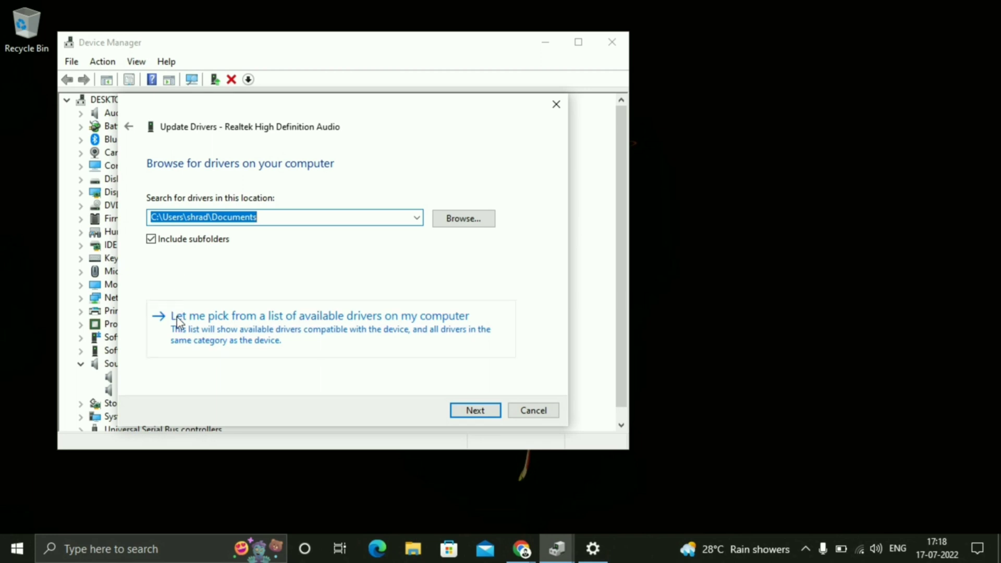
pyautogui.click(259, 320)
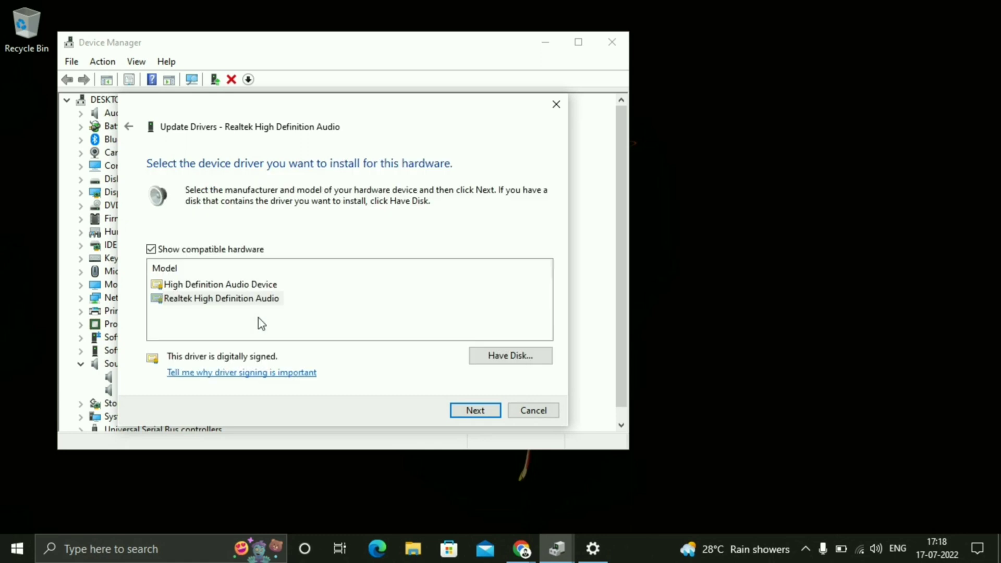
pyautogui.click(225, 299)
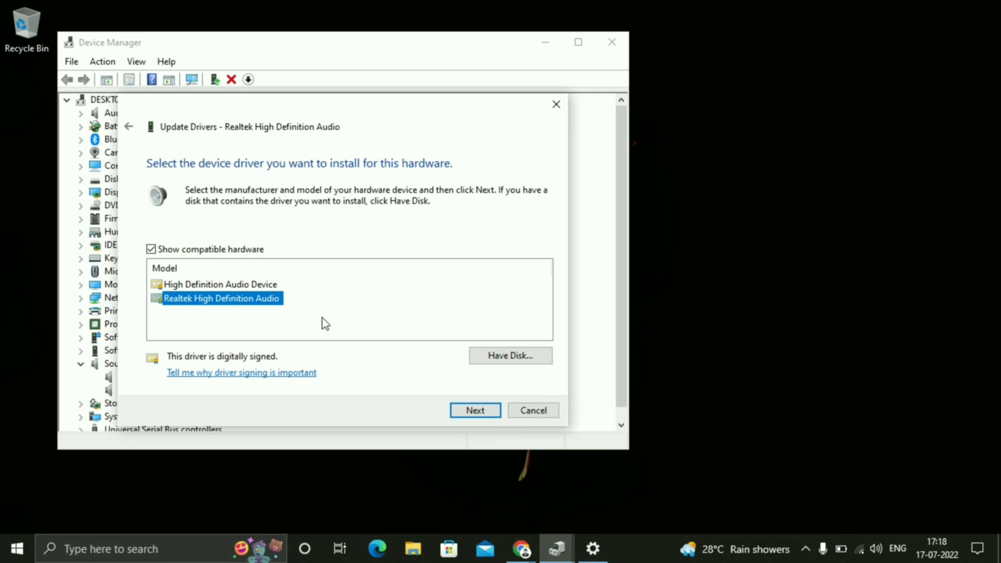
pyautogui.click(474, 410)
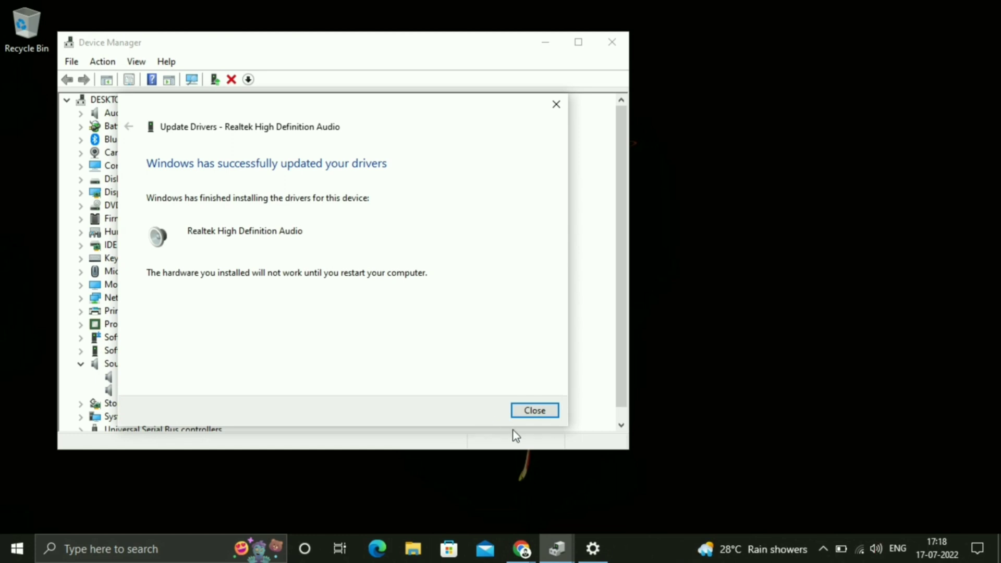
pyautogui.click(534, 411)
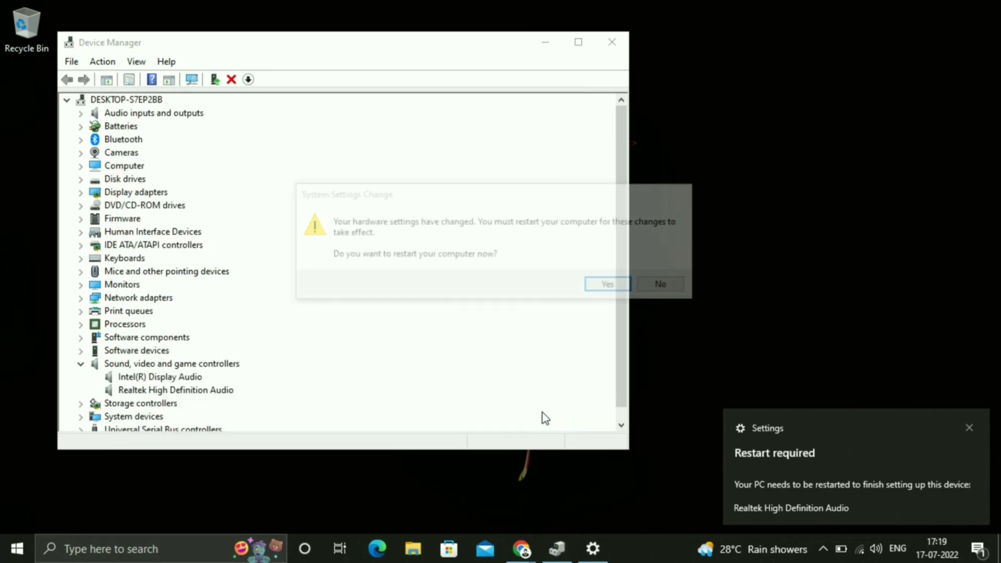
pyautogui.click(665, 285)
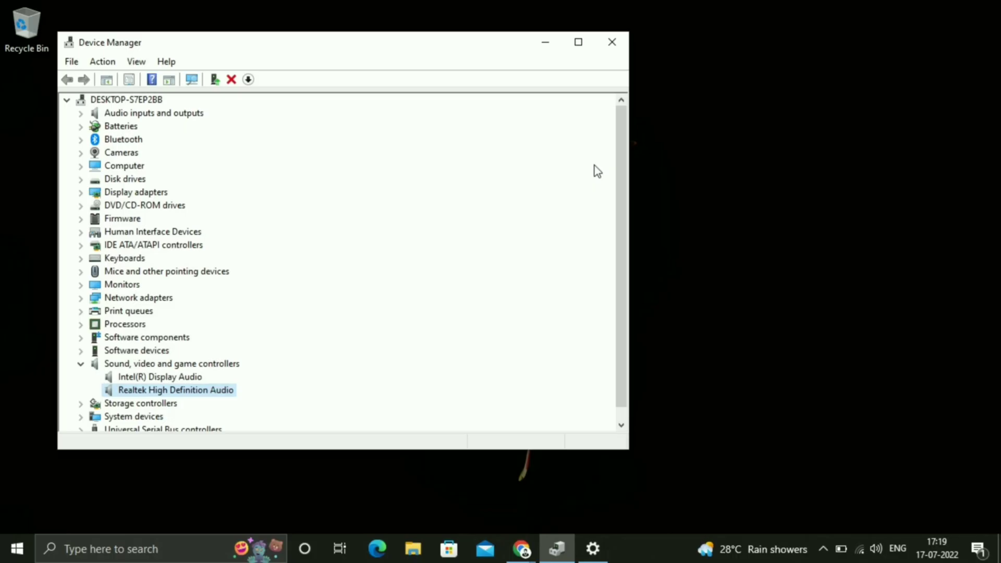
# Uninstall the Realtek High Definition Audio device without deleting its driver software.
pyautogui.scroll(-1, 497, 276)
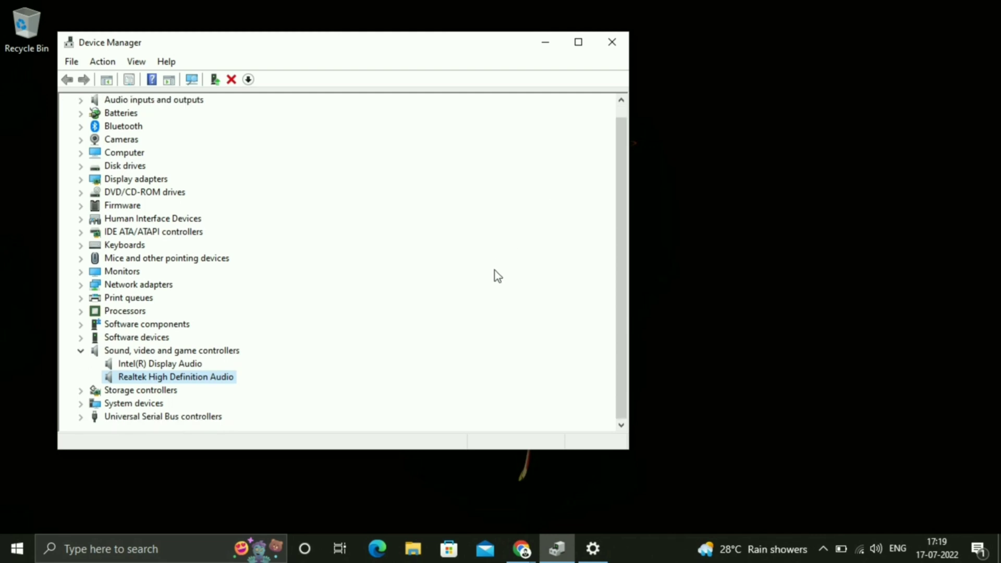
pyautogui.rightClick(213, 379)
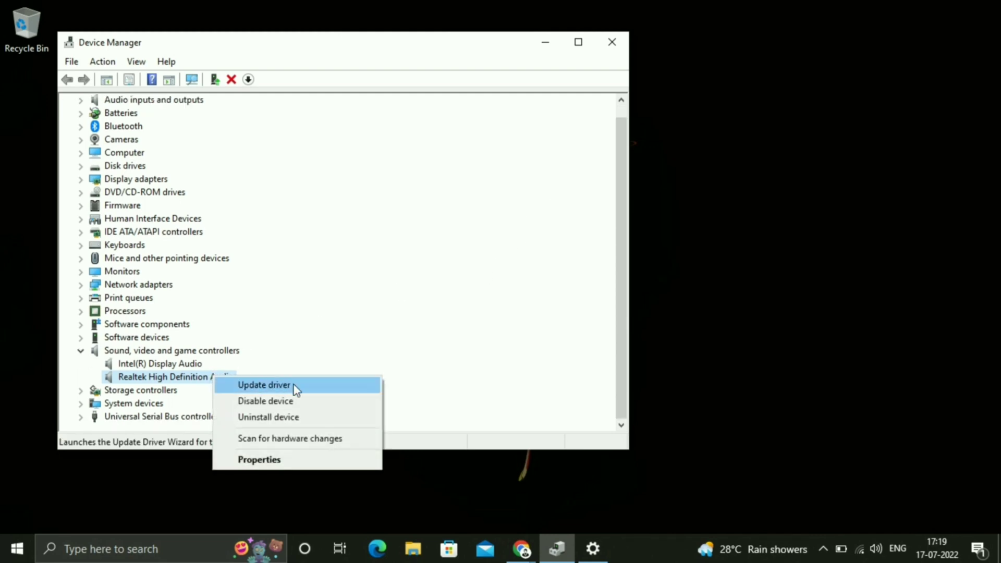
pyautogui.click(302, 423)
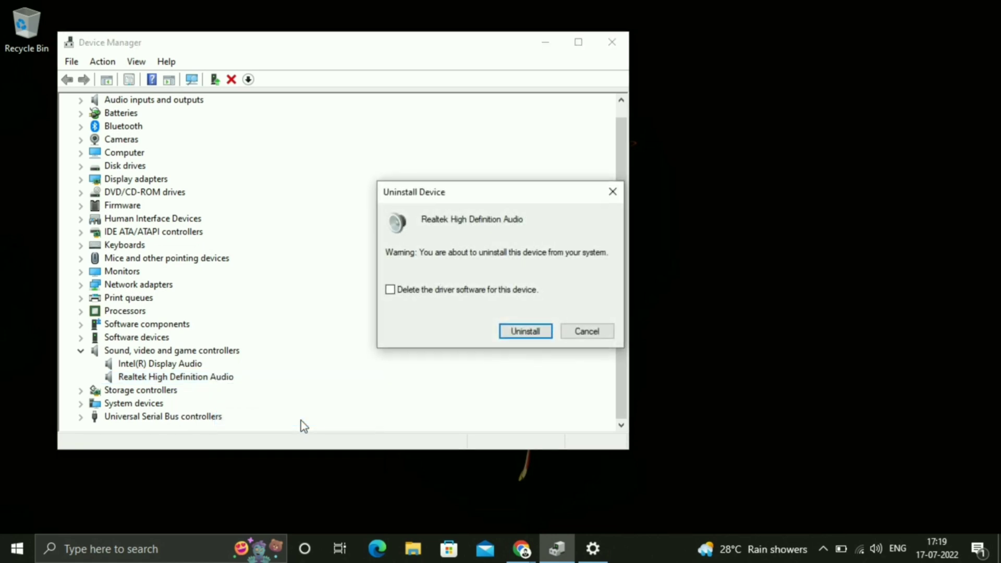
pyautogui.click(526, 332)
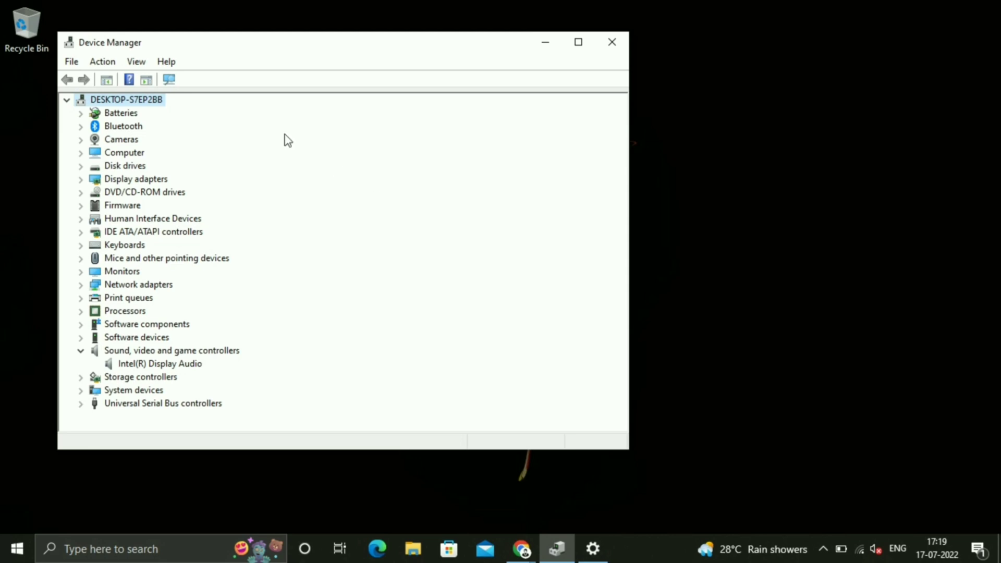
# Scan for hardware changes to reinstall the Realtek High Definition Audio device.
pyautogui.click(170, 83)
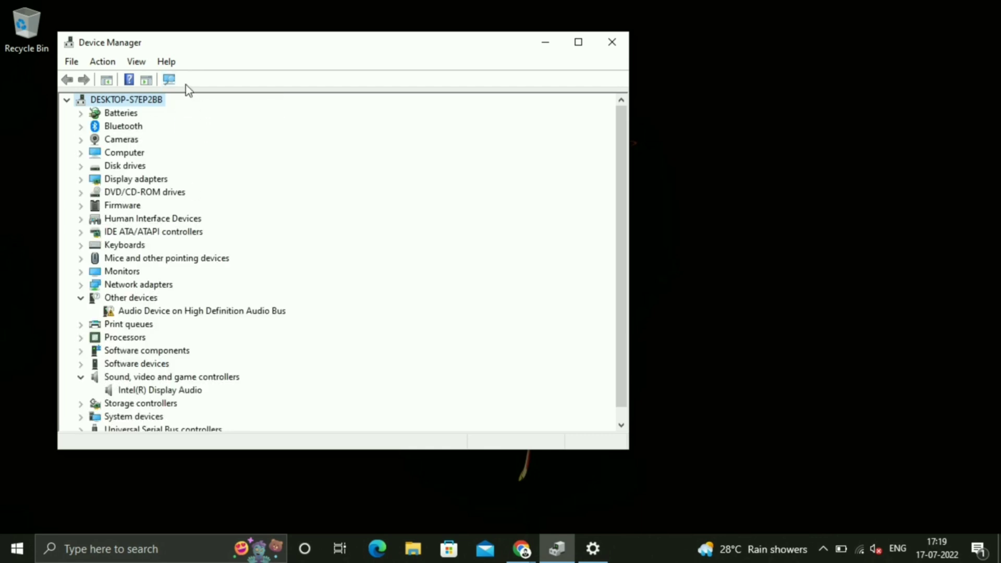
pyautogui.click(173, 79)
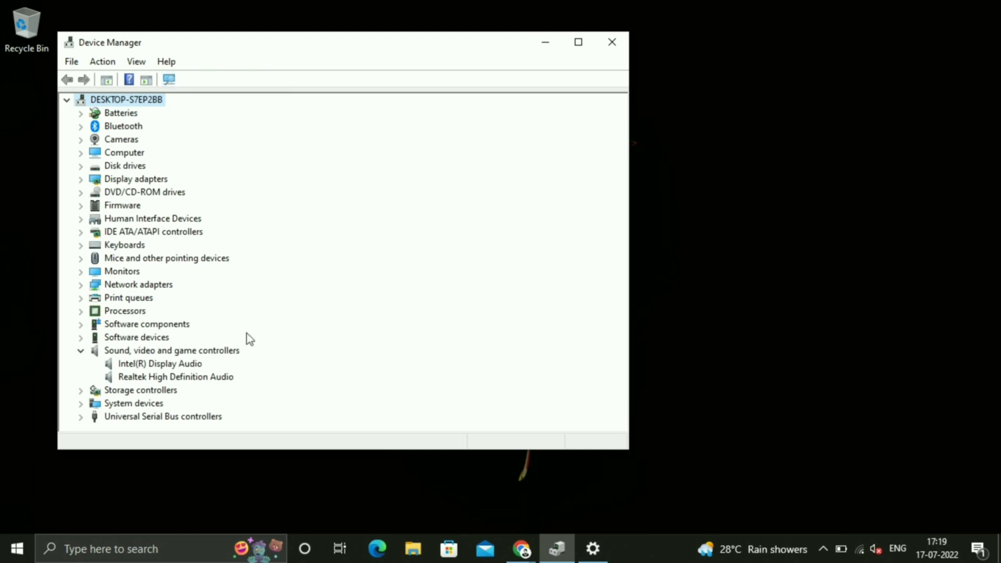
pyautogui.click(214, 379)
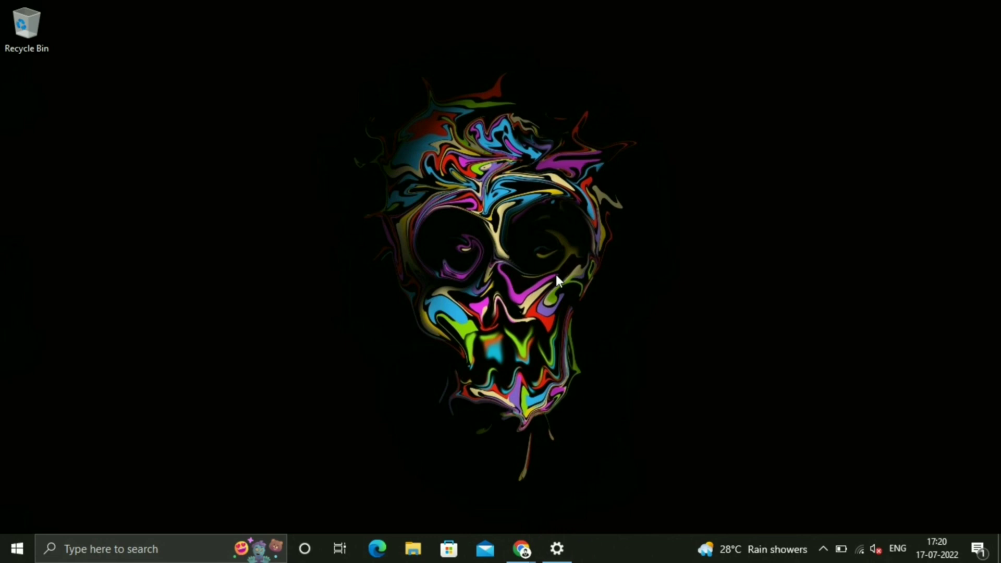
# Open the Sound settings under Hardware and Sound in Control Panel.
pyautogui.click(157, 552)
pyautogui.write('cont')
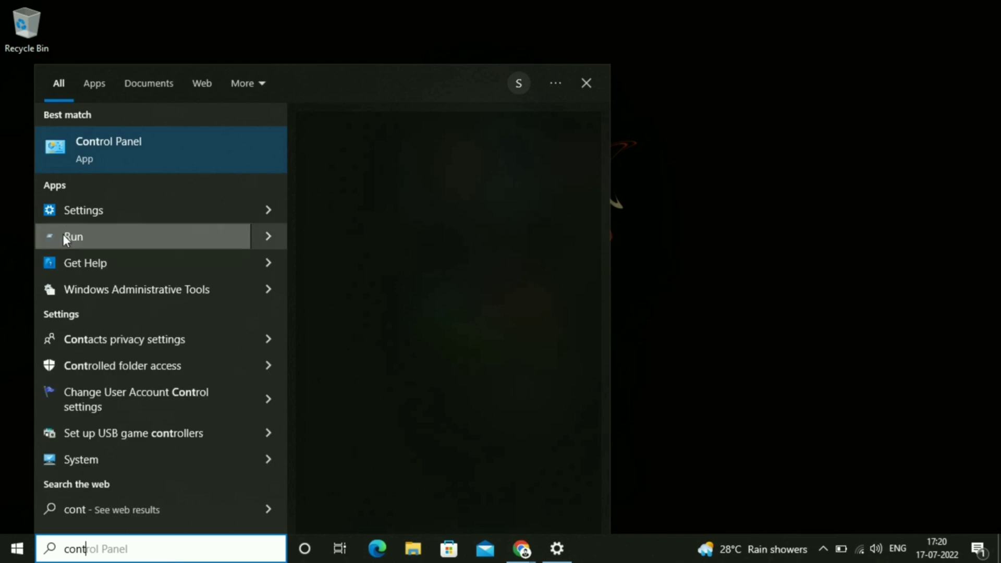
pyautogui.click(173, 142)
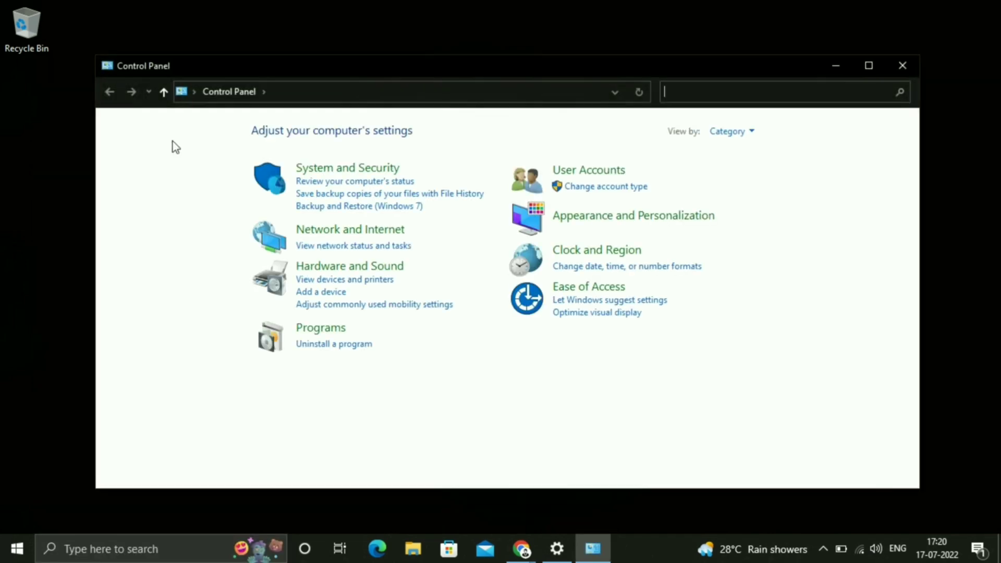
pyautogui.click(371, 266)
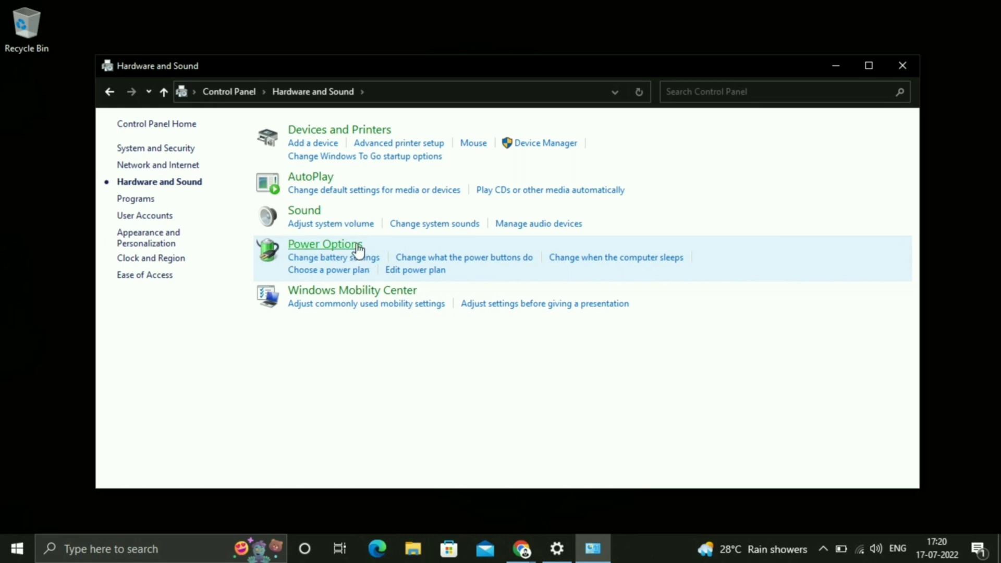
pyautogui.click(317, 216)
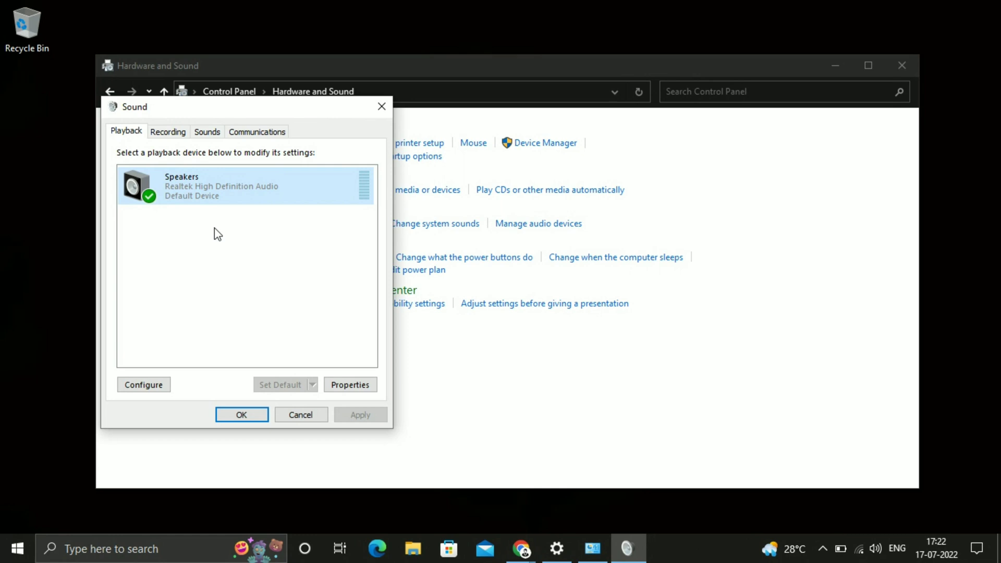
# Open the advanced properties of the Speakers playback device and view the available default format options.
pyautogui.rightClick(278, 189)
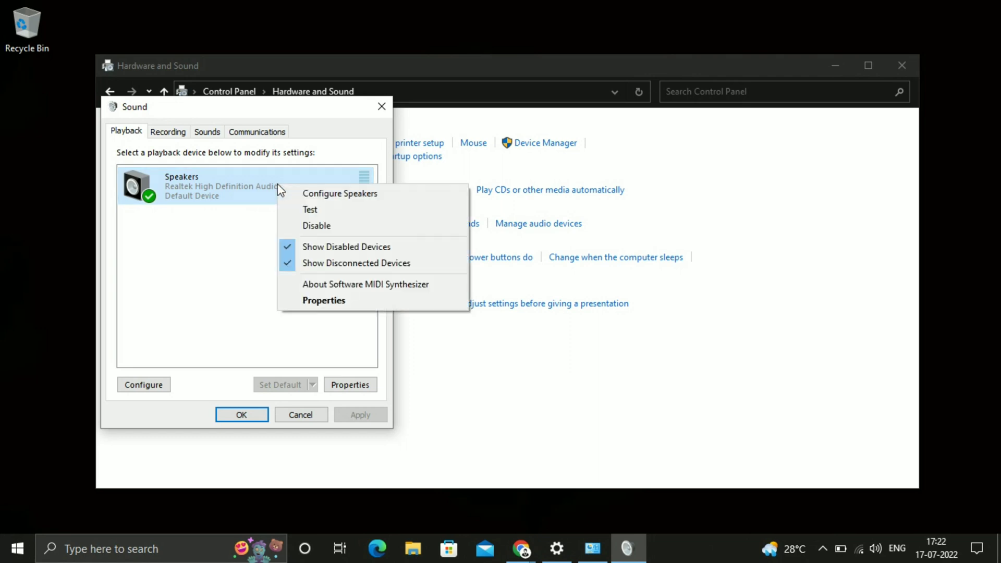
pyautogui.click(324, 300)
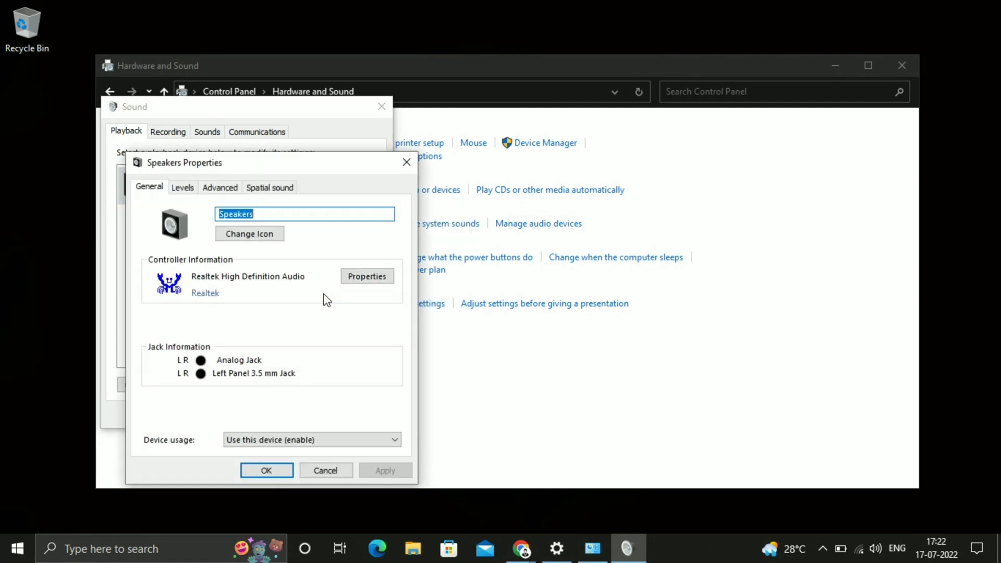
pyautogui.click(220, 187)
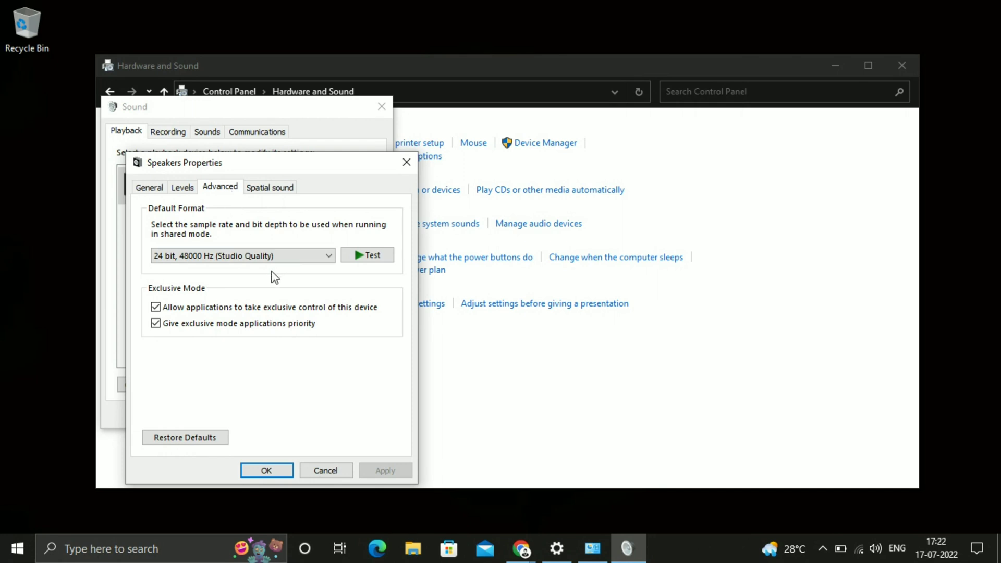
pyautogui.click(303, 256)
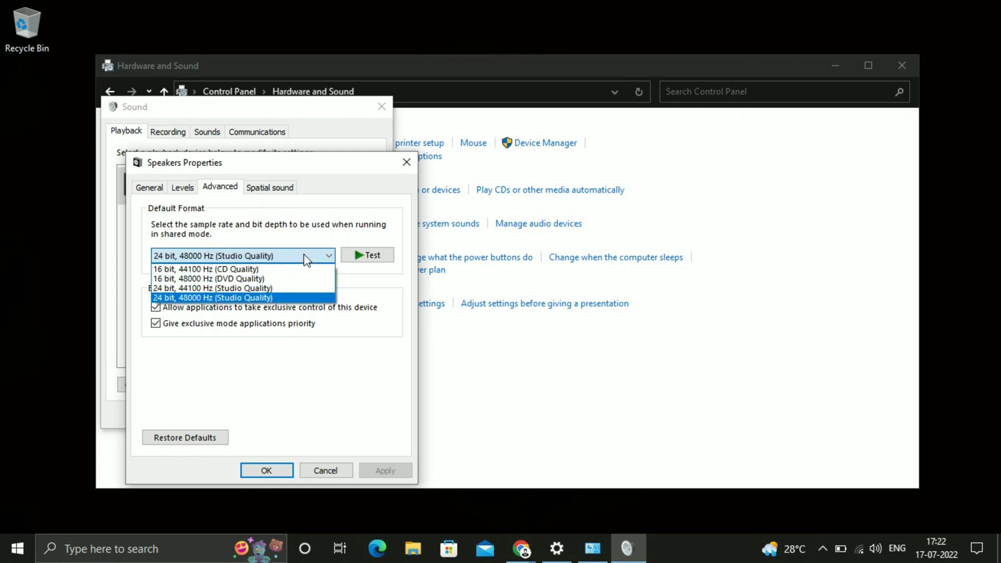
pyautogui.click(370, 285)
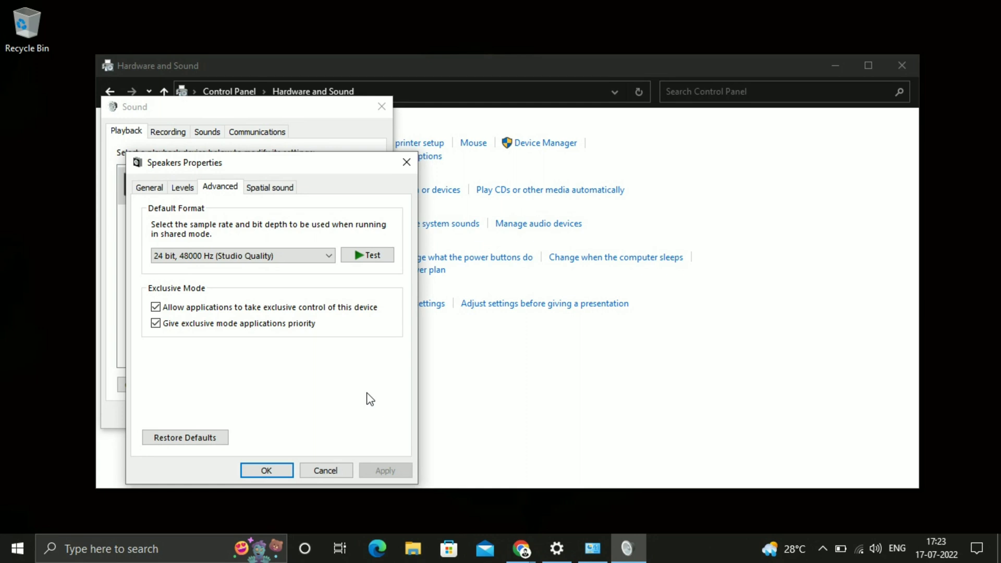
# Open the system sound page in Windows Settings and check the choices for the output device, keeping the Realtek speakers.
pyautogui.click(157, 548)
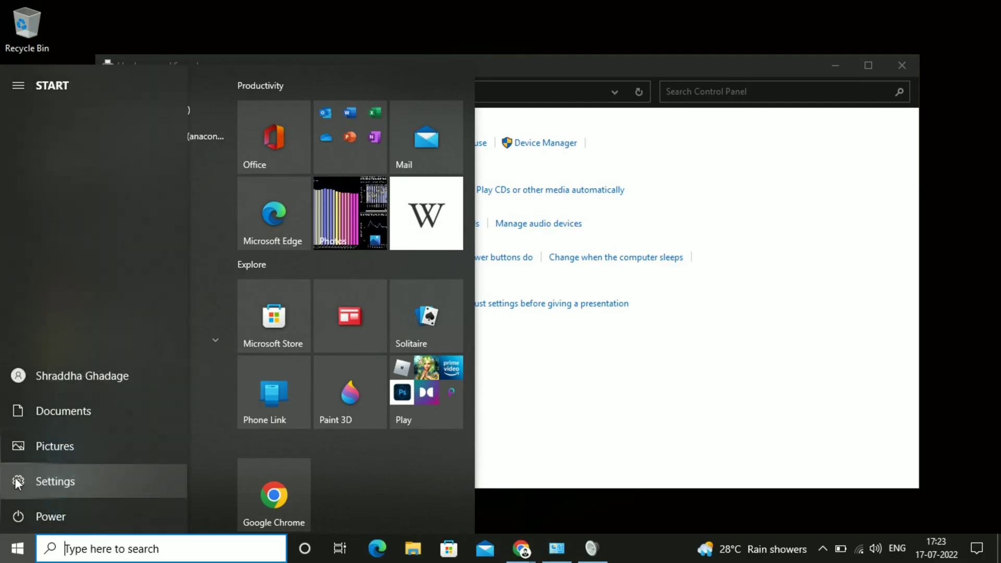
pyautogui.click(17, 482)
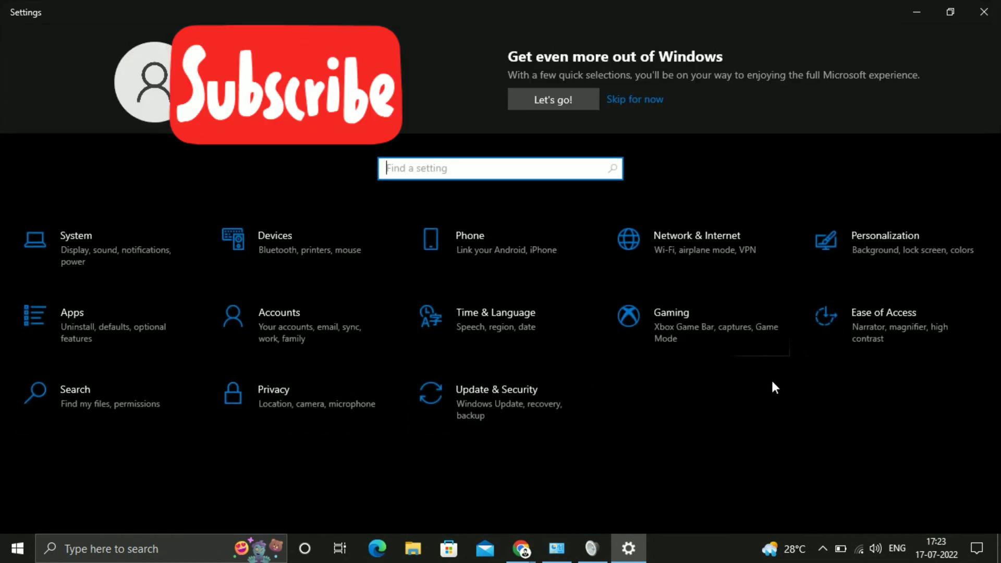
pyautogui.click(130, 252)
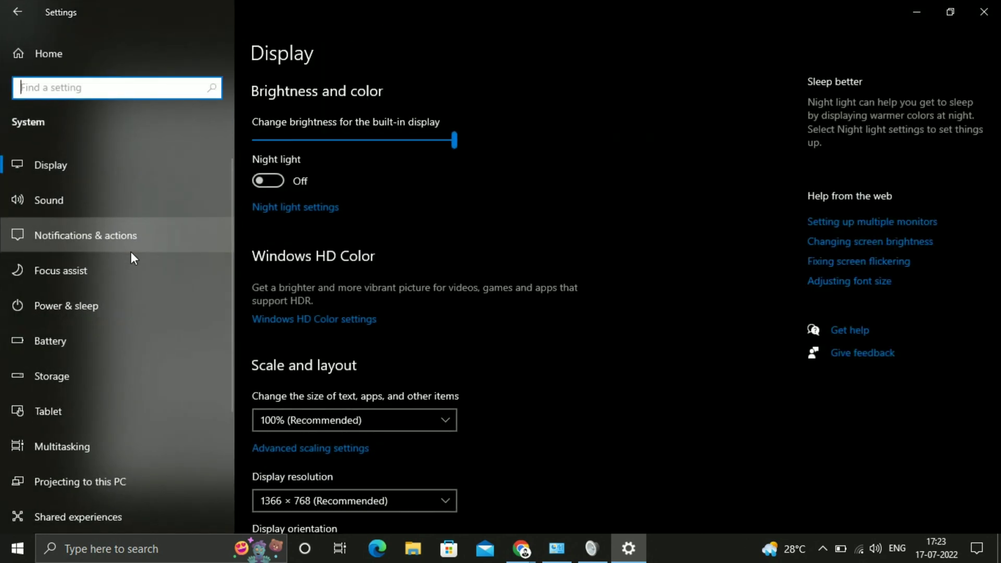
pyautogui.click(133, 204)
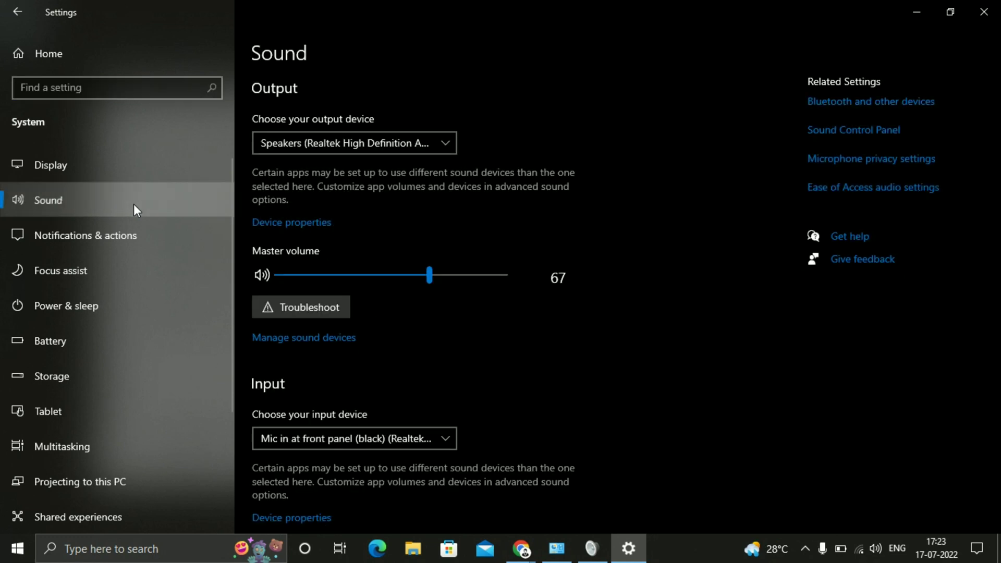
pyautogui.click(388, 148)
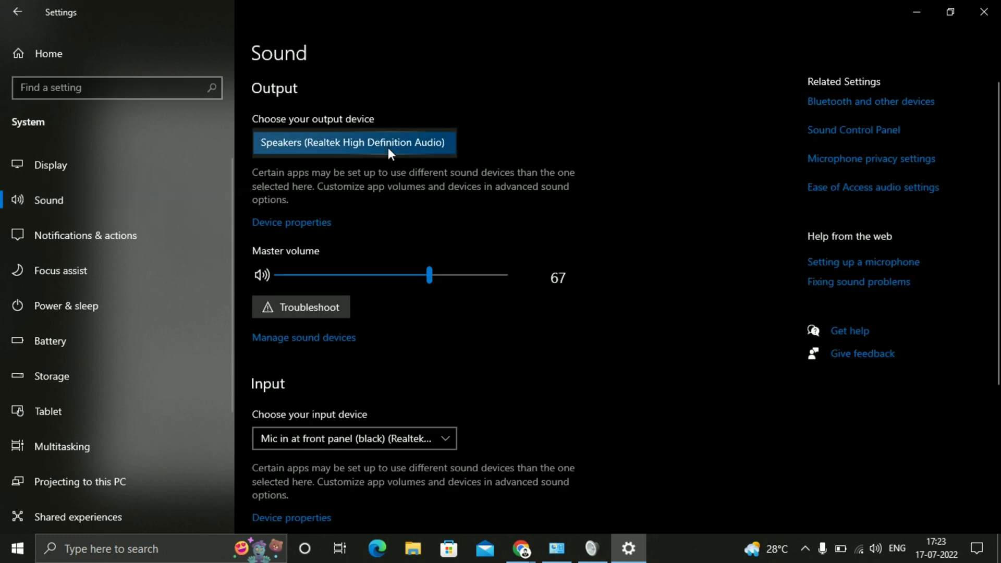
pyautogui.click(476, 208)
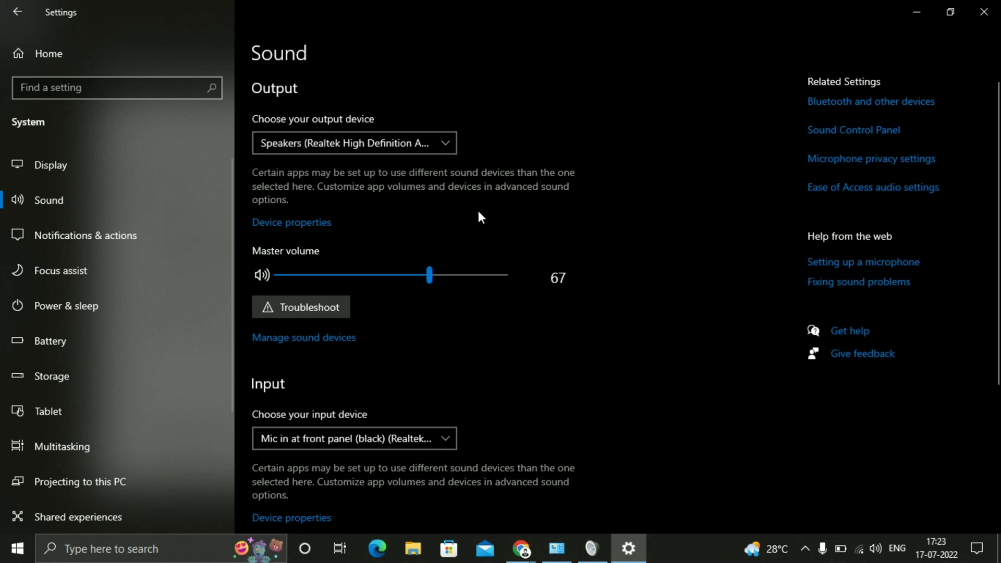
# Run the troubleshooter for the output device, choosing to open Audio Enhancements and accepting the speakers' properties and sound settings as they are.
pyautogui.click(312, 314)
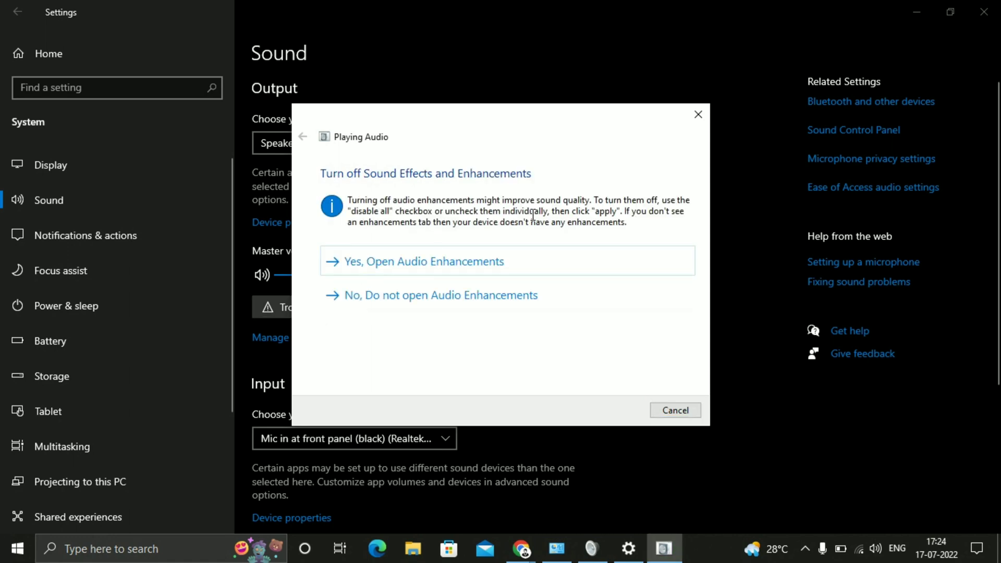
pyautogui.click(416, 271)
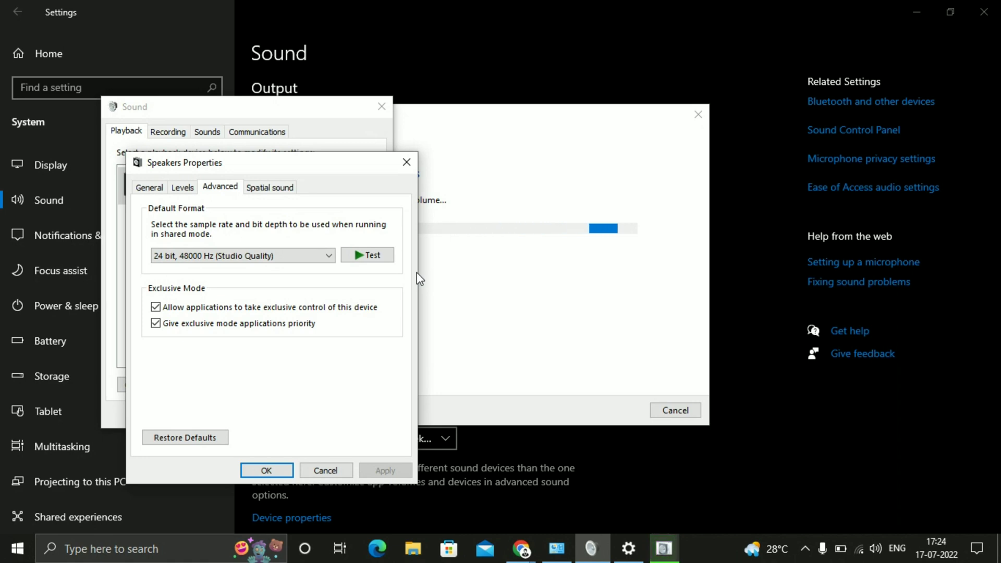
pyautogui.click(270, 470)
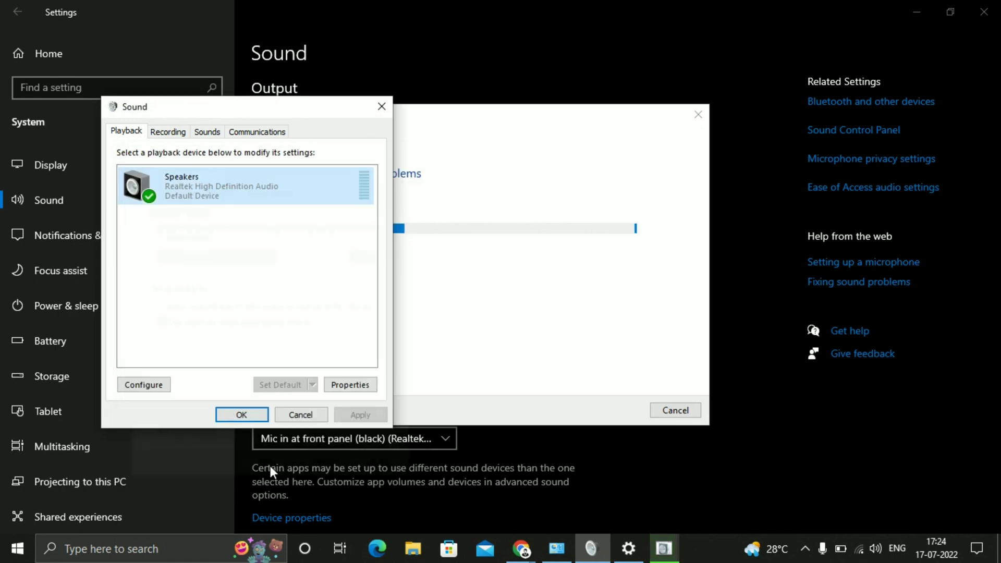
pyautogui.click(236, 420)
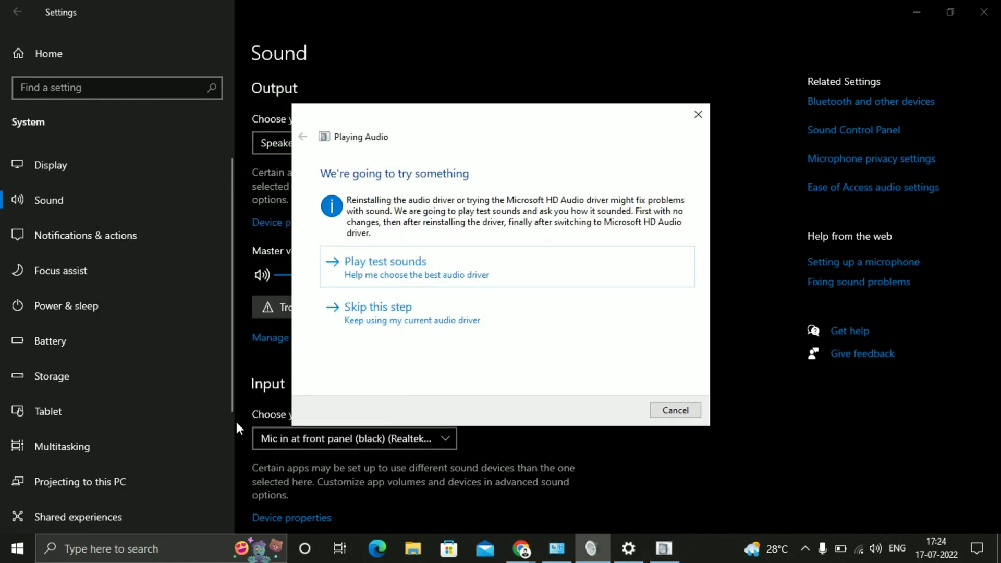
# Play the troubleshooter's test sounds and rate the result as Good to keep using the current audio driver.
pyautogui.click(375, 274)
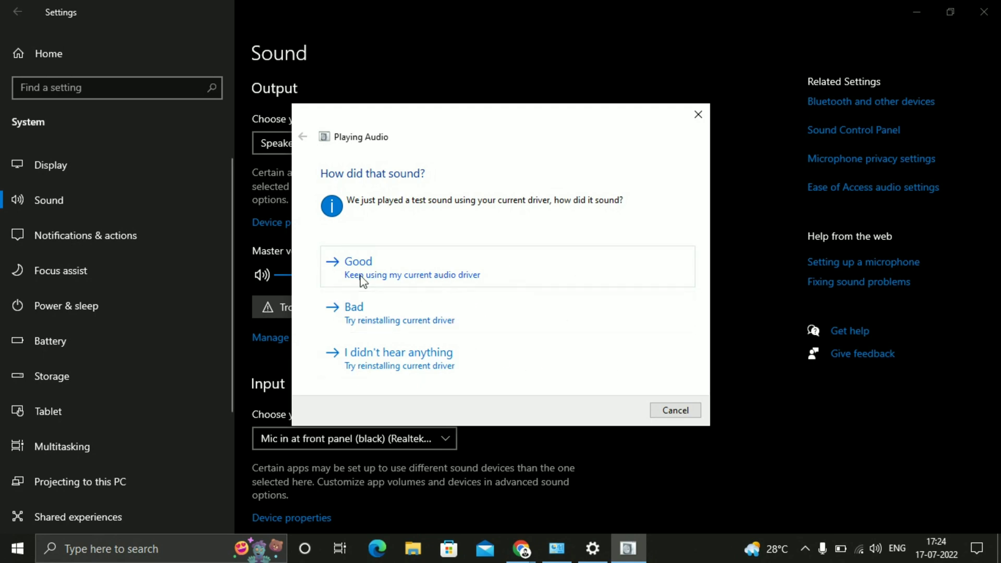
pyautogui.click(398, 270)
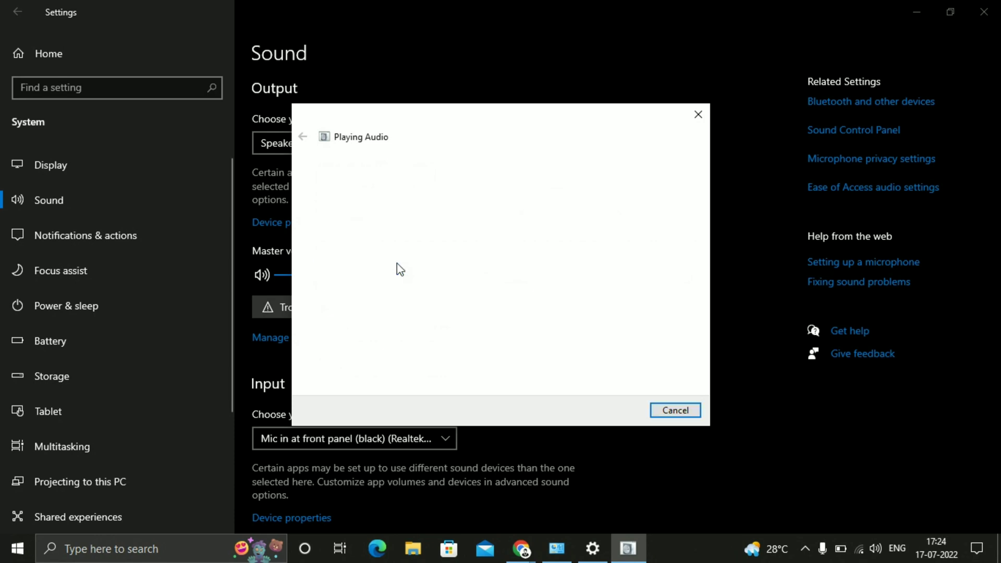